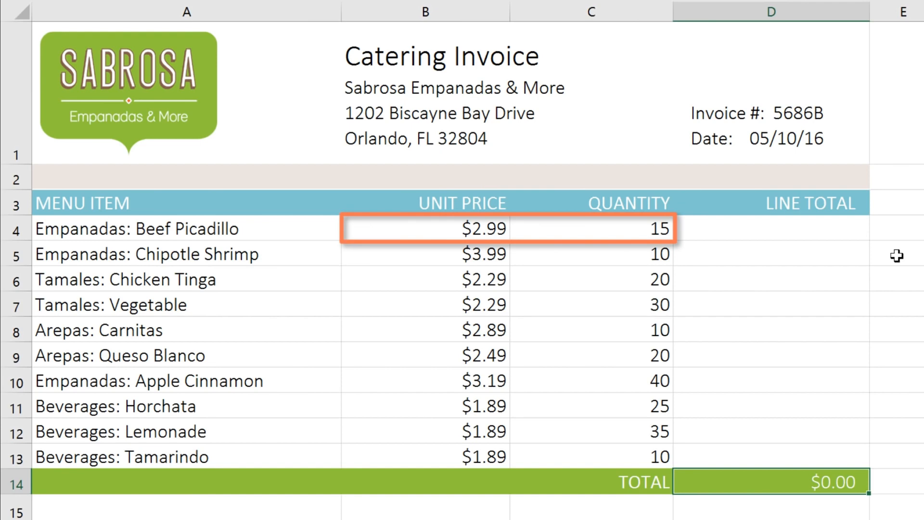
Step: Calculate the first item's line total in D4 with =B4*C4 and fill the formula down through D13
click(769, 231)
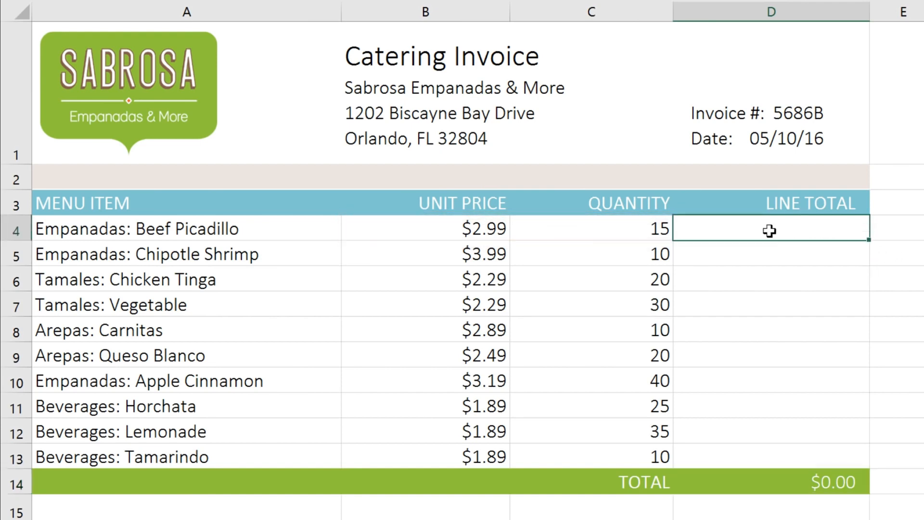
text(=)
click(447, 230)
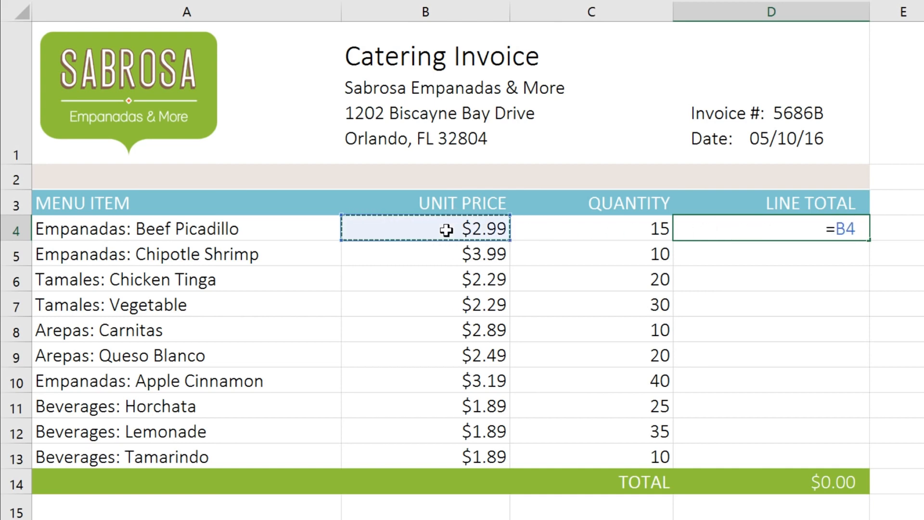
text(*)
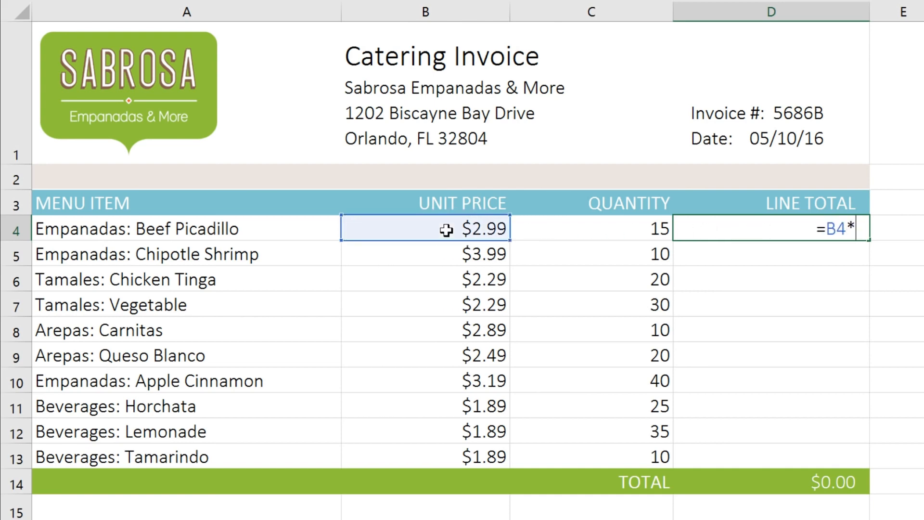
click(536, 229)
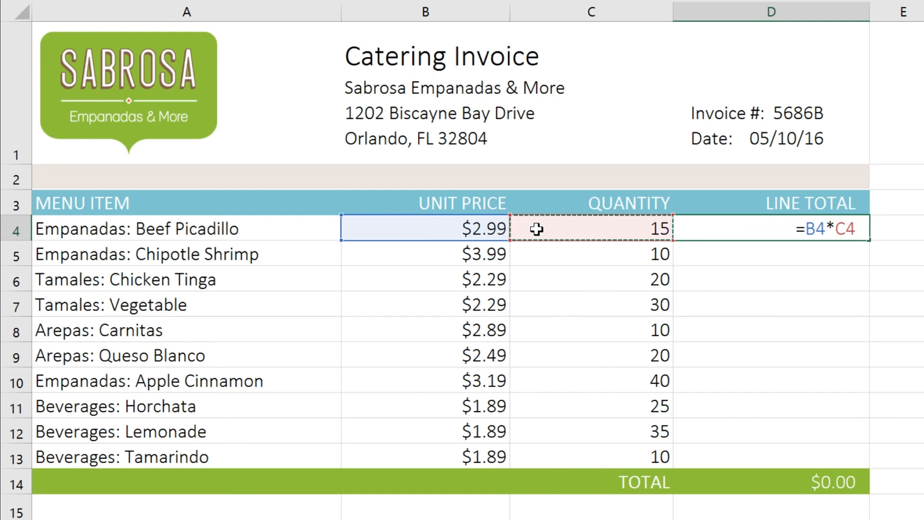
key(ctrl+Return)
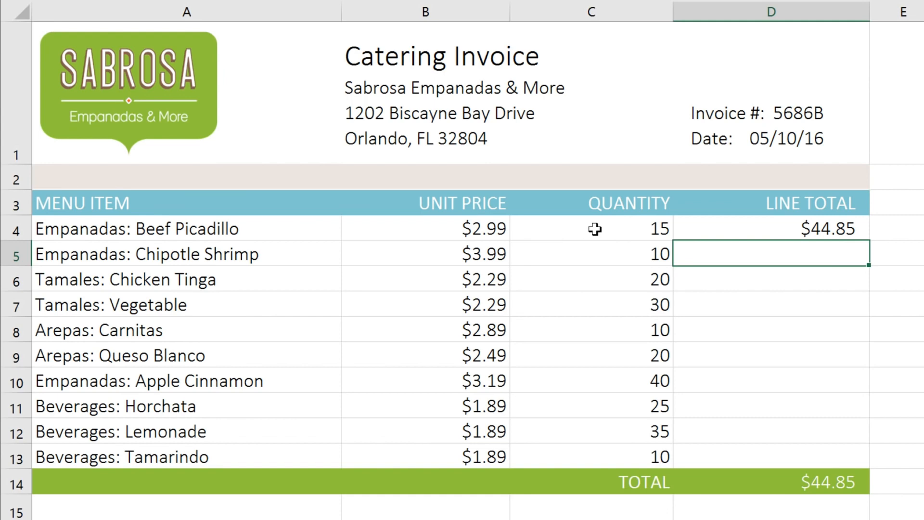
click(701, 228)
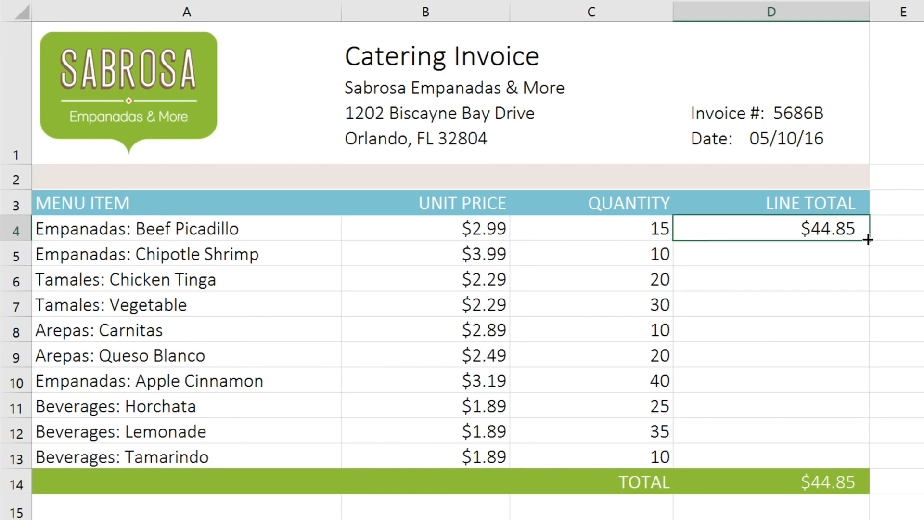
drag(869, 240, 866, 461)
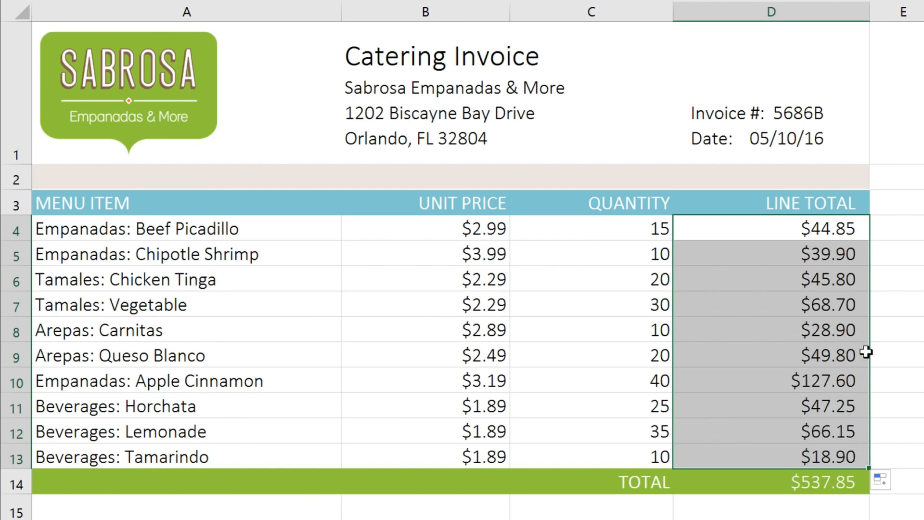
Step: Inspect the line total formulas in D4 to D7 to check their row references
double_click(865, 257)
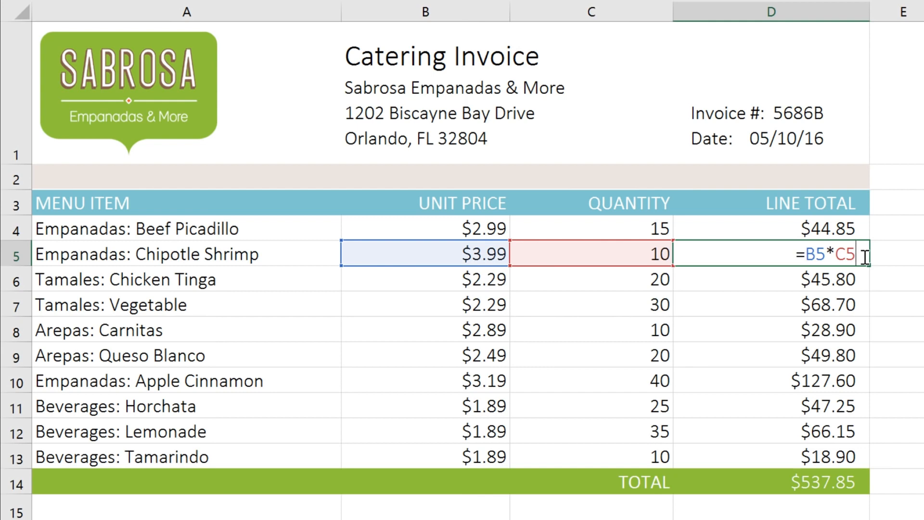
double_click(865, 279)
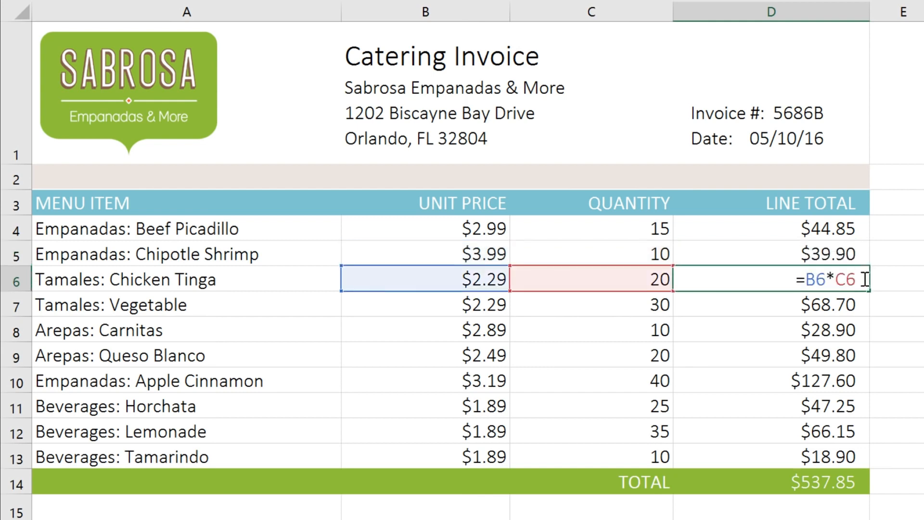
double_click(867, 304)
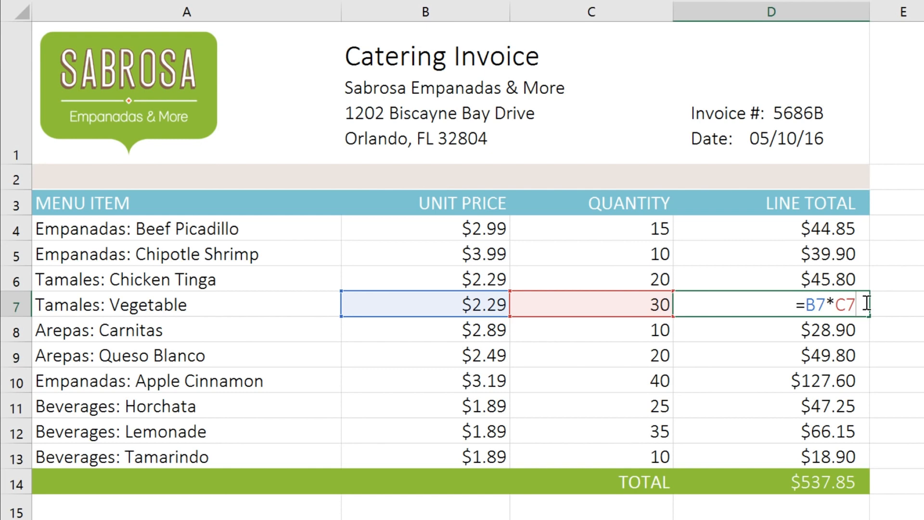
double_click(866, 232)
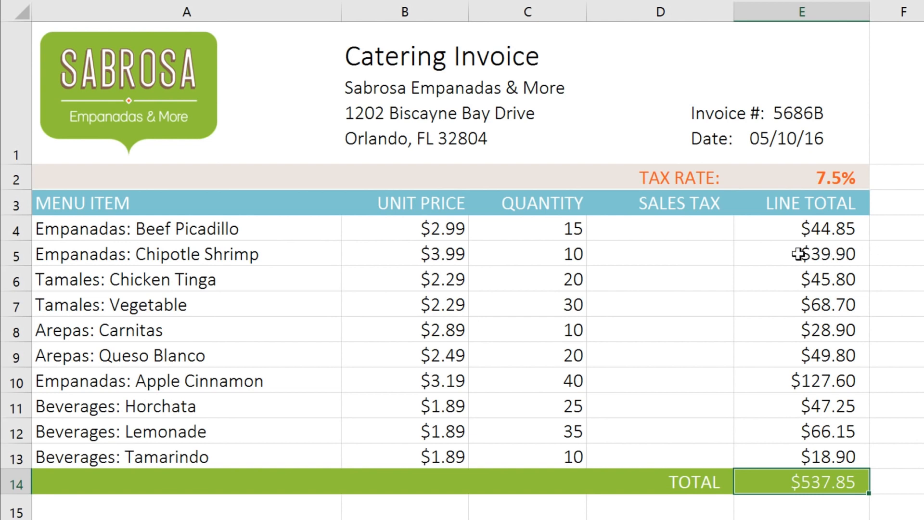
Step: Calculate the first item's sales tax in D4 with the formula =(B4*C4)*E2
click(642, 229)
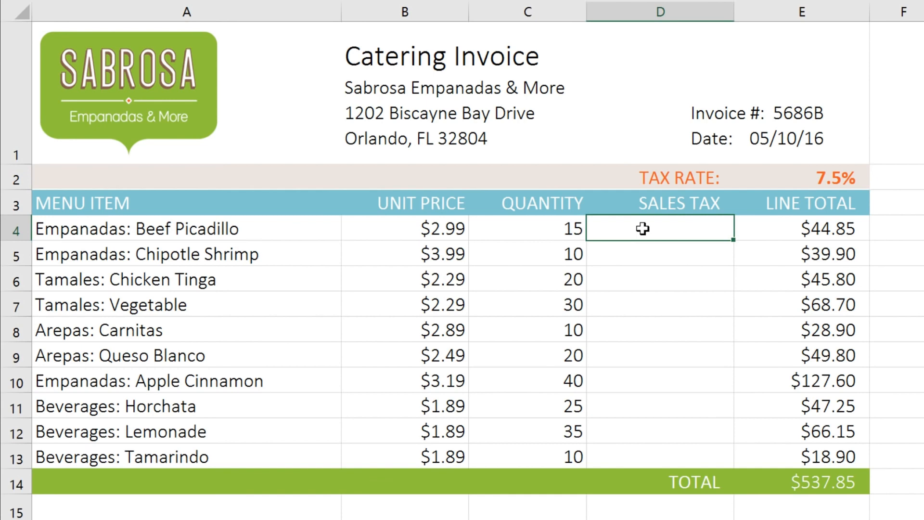
text(=()
click(405, 228)
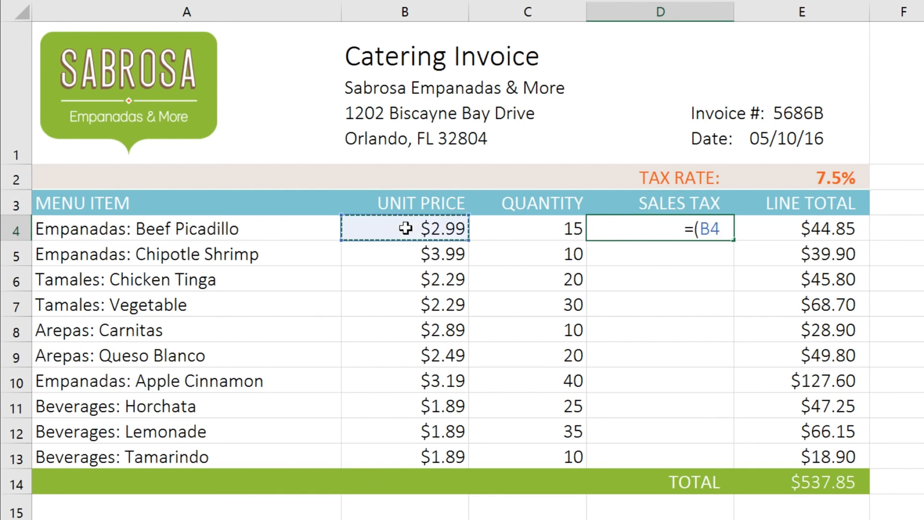
text(*)
click(481, 229)
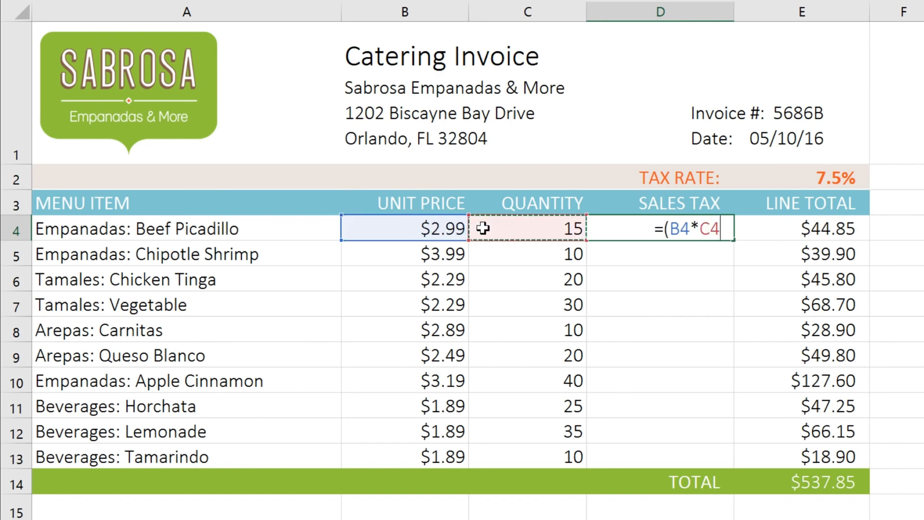
text()*)
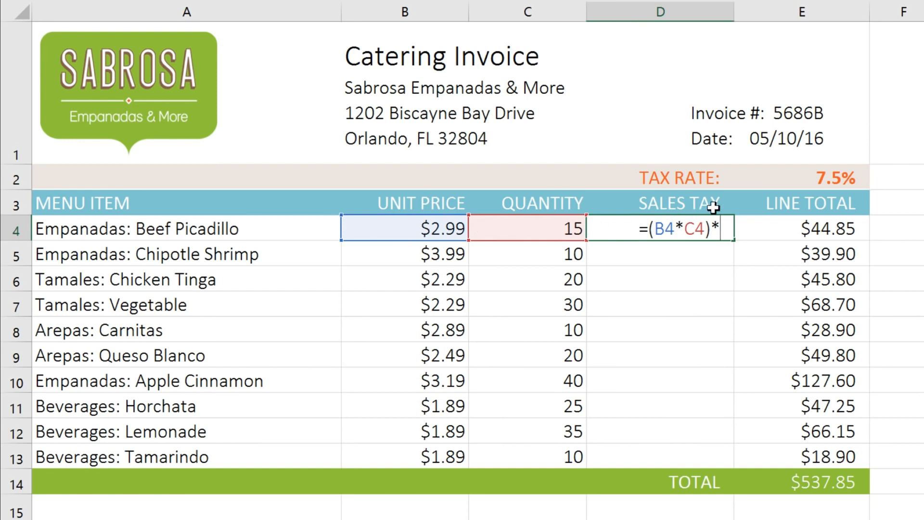
click(788, 179)
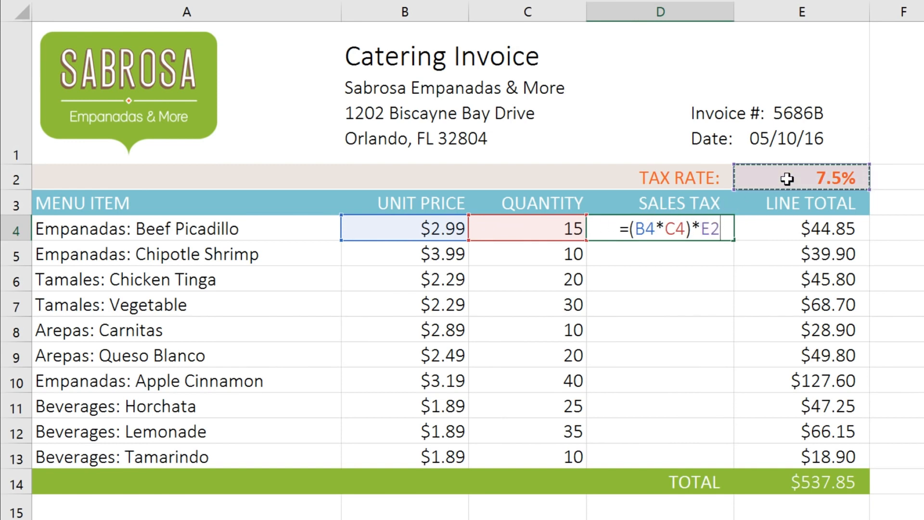
key(Return)
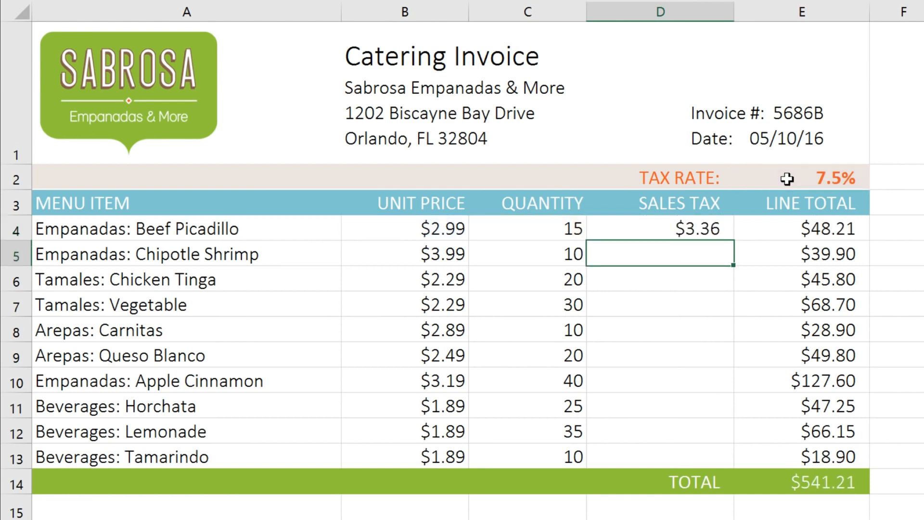
Step: Try filling the sales tax formula from D4 down through D13 and inspect the formulas in D4 to D7
click(711, 228)
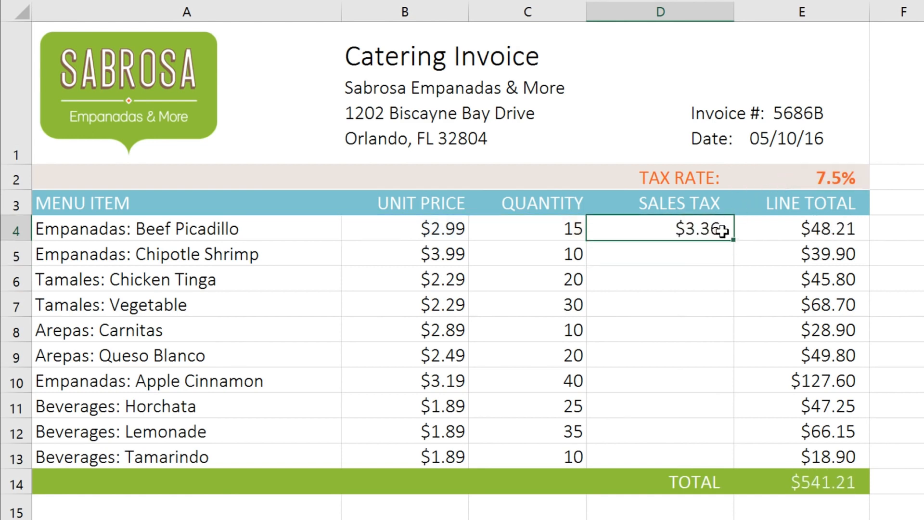
drag(730, 244, 726, 463)
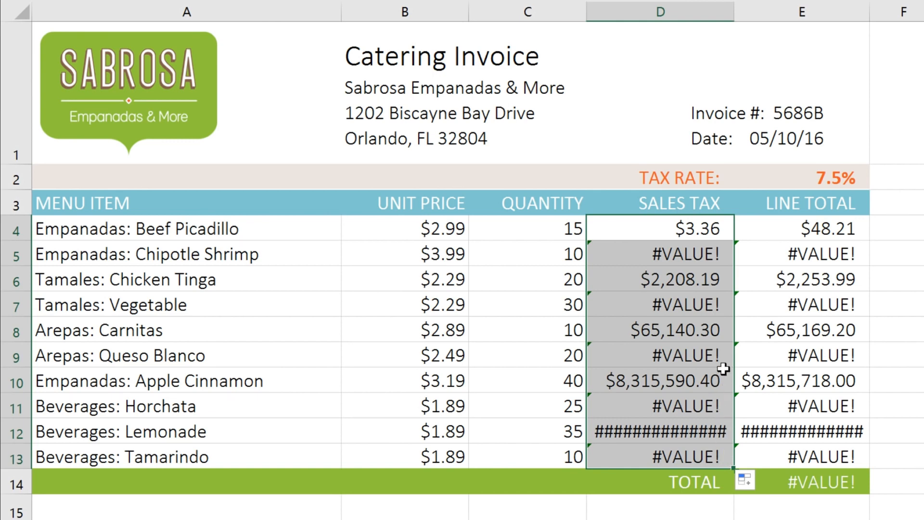
double_click(726, 233)
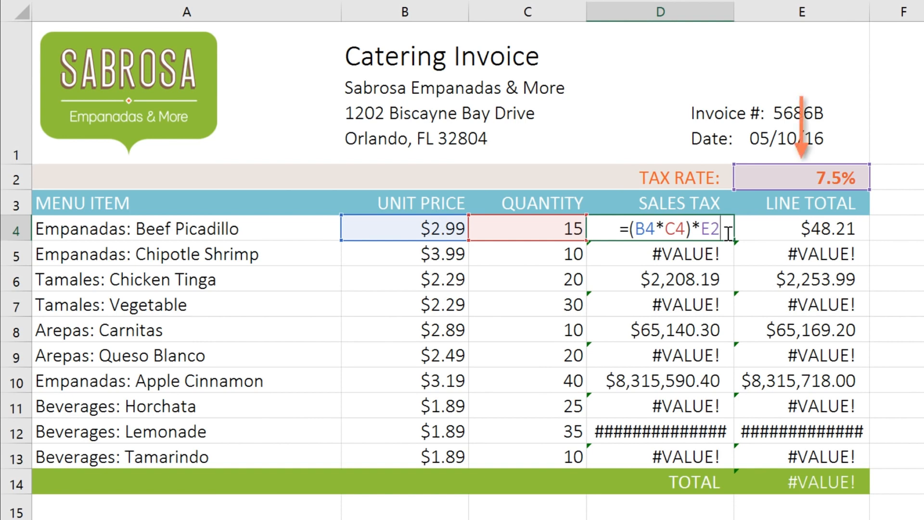
double_click(729, 255)
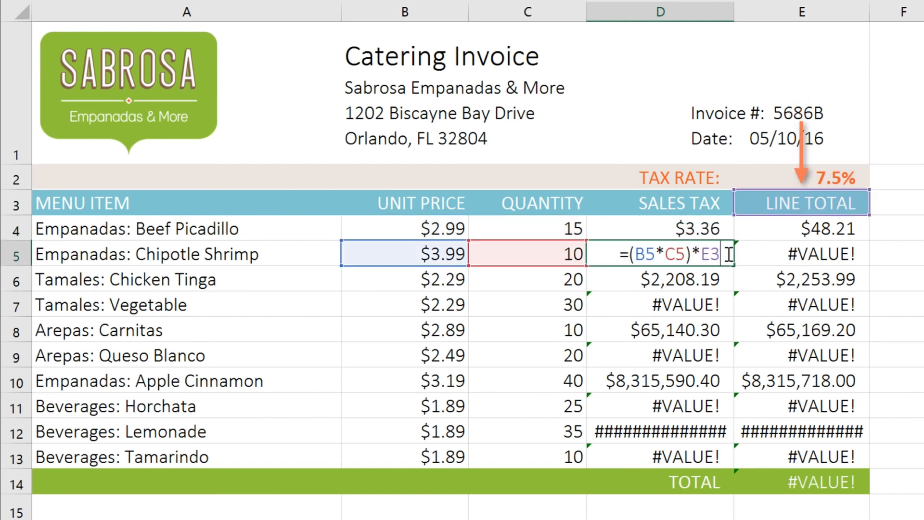
click(727, 277)
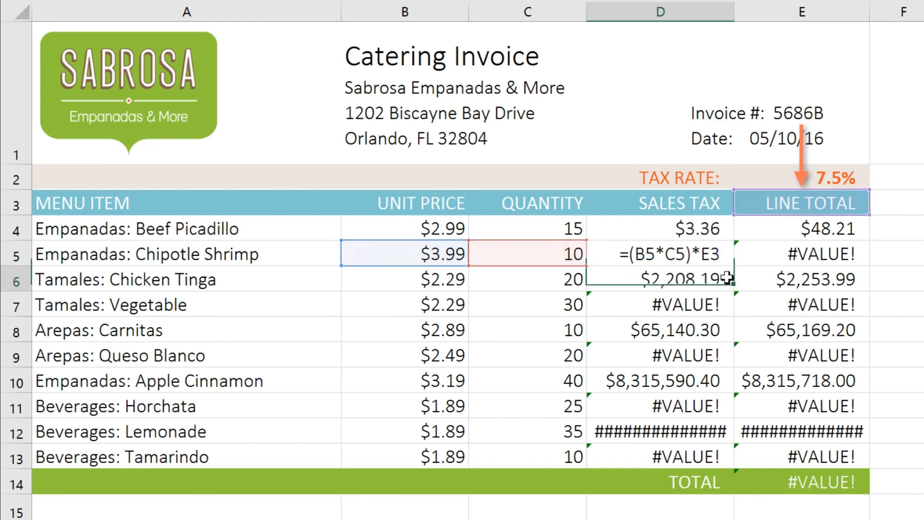
double_click(727, 278)
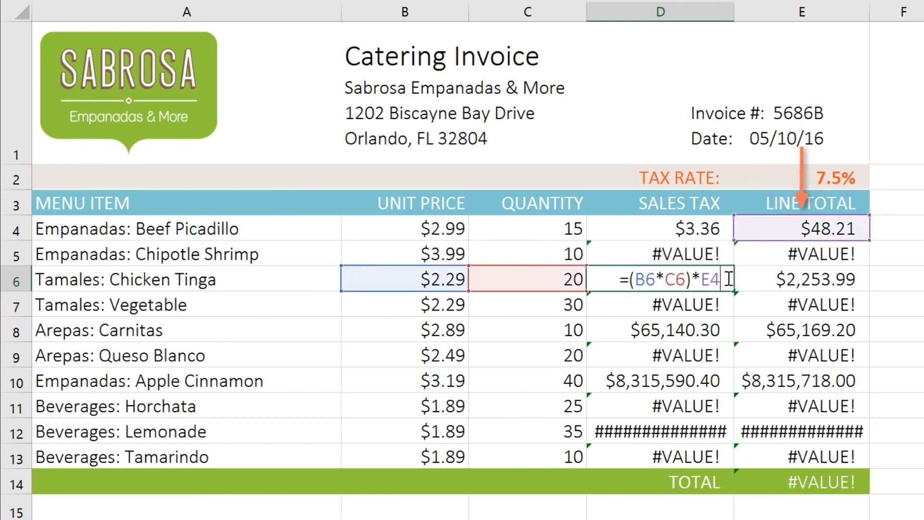
double_click(727, 303)
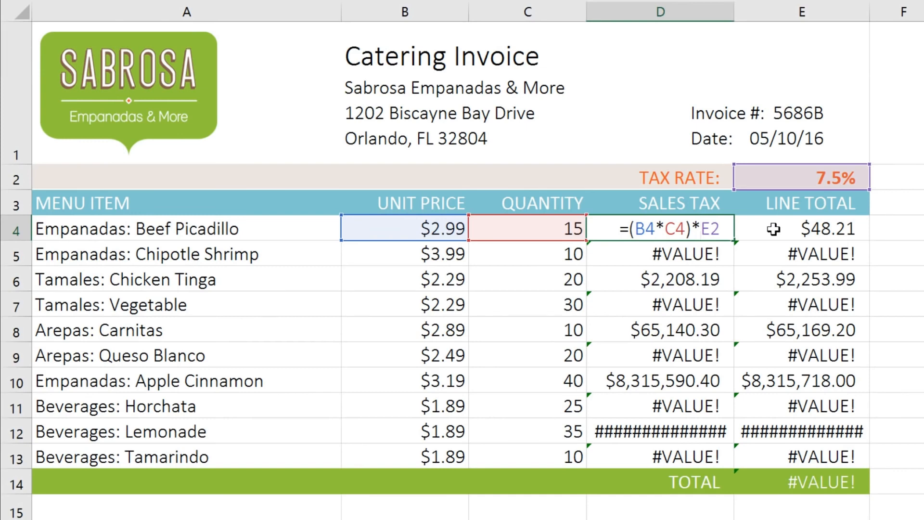
Step: Make the tax rate reference in D4 absolute, giving =(B4*C4)*$E$2, and fill the formula down through D13
text($)
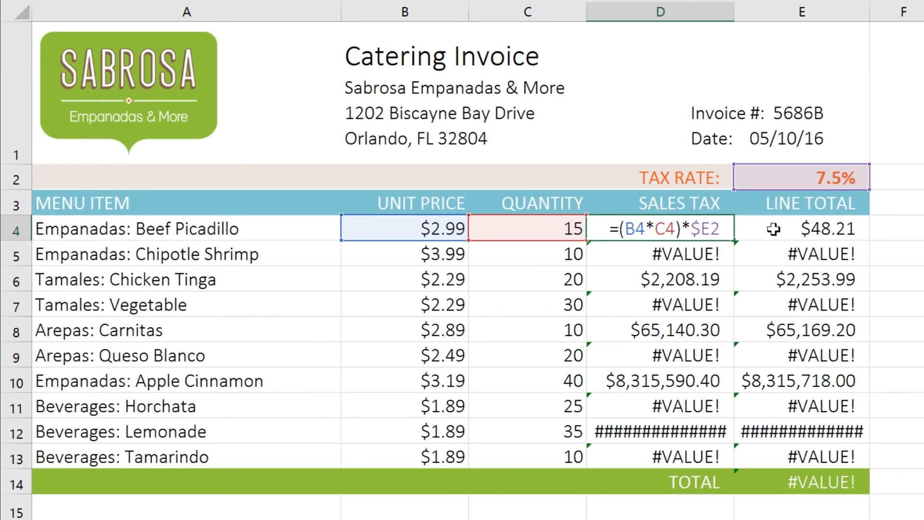
key(Right)
text($)
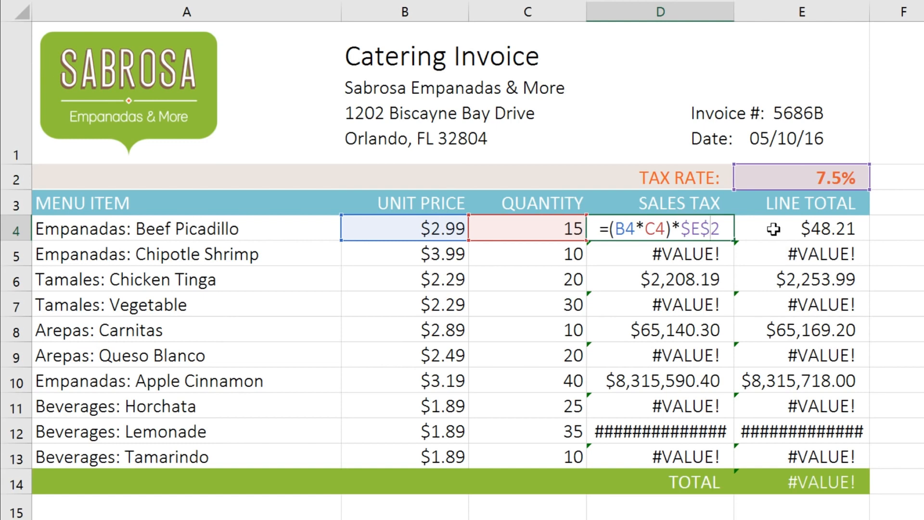
key(Return)
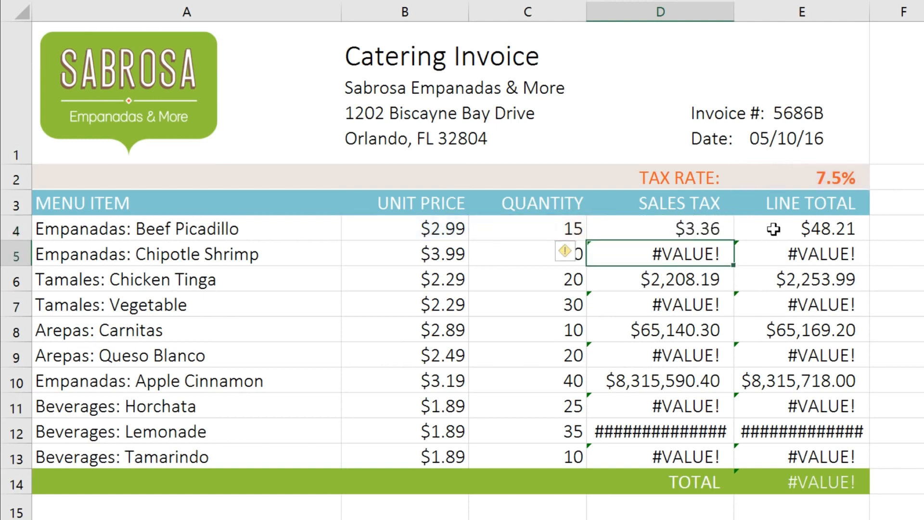
click(729, 231)
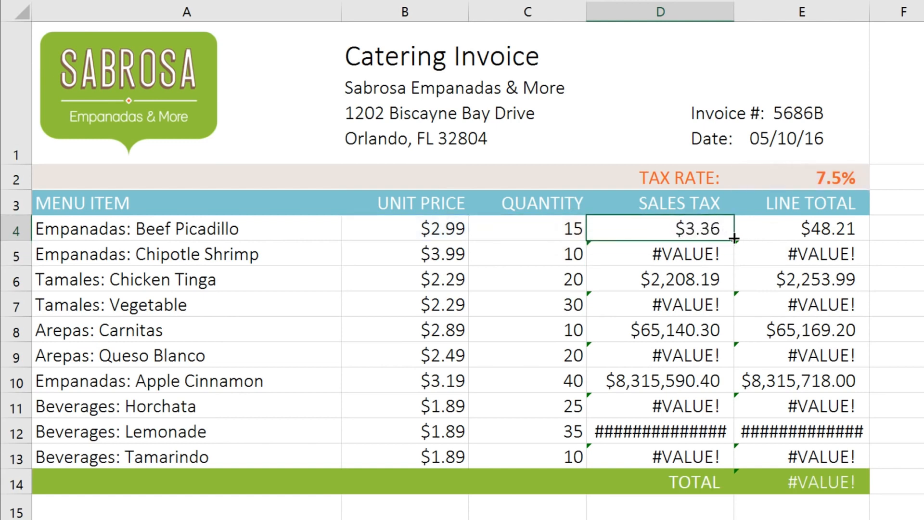
drag(735, 240, 726, 463)
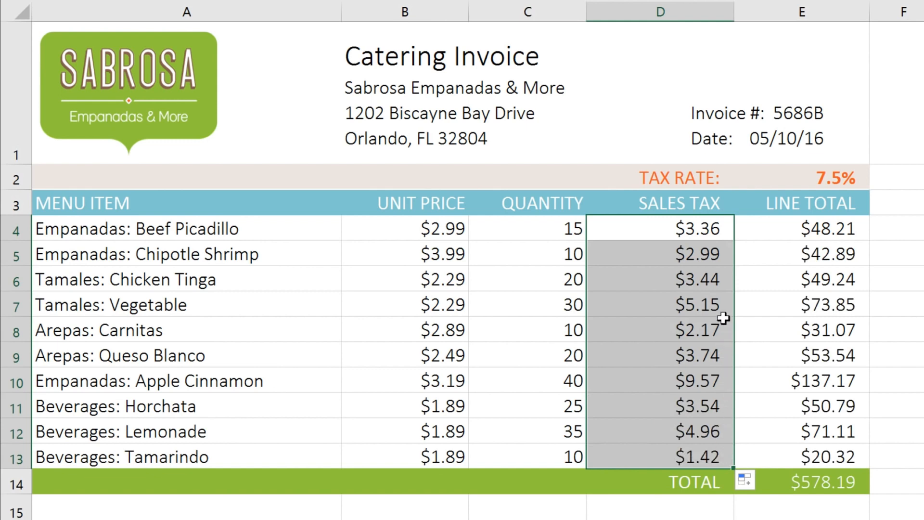
Step: Inspect the sales tax formulas in D5 to D7 to check their tax rate reference
double_click(724, 257)
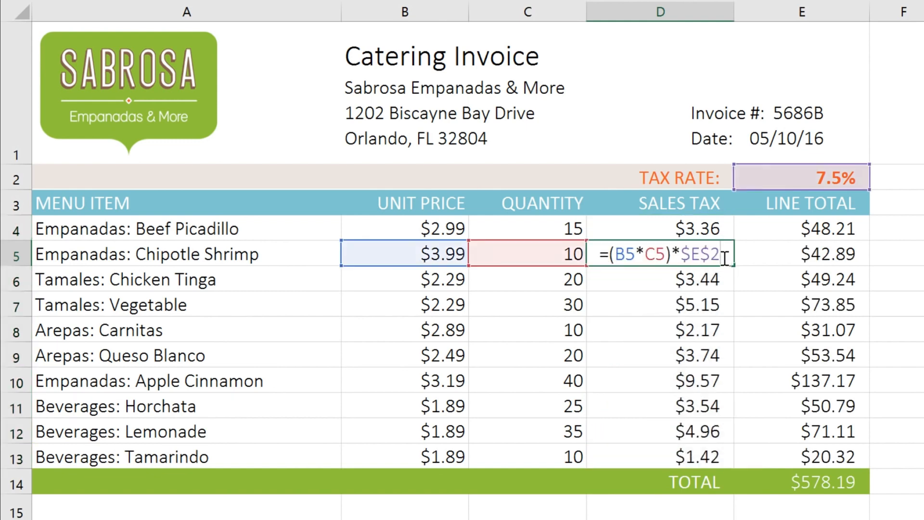
click(727, 278)
double_click(727, 278)
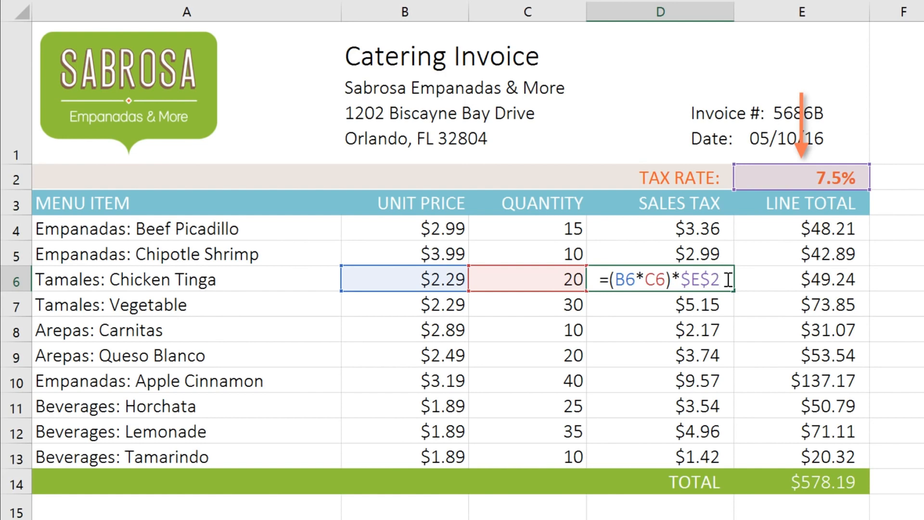
double_click(726, 303)
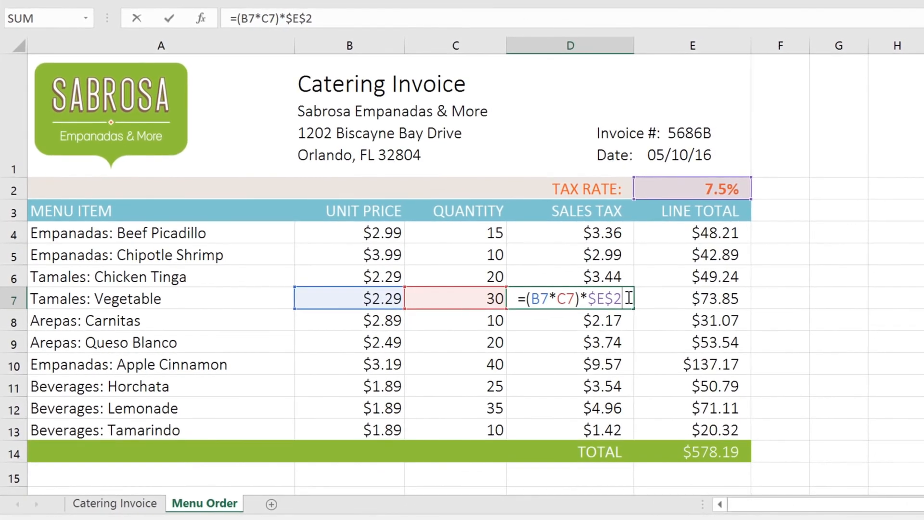
Step: On the Catering Invoice sheet, set the Menu Order line total to the order sheet's total with ='Menu Order'!E14
click(659, 449)
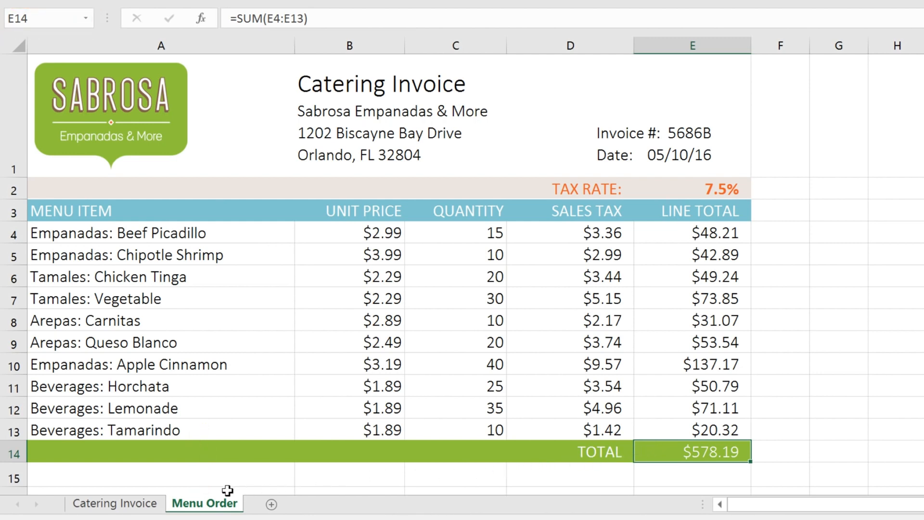
click(139, 504)
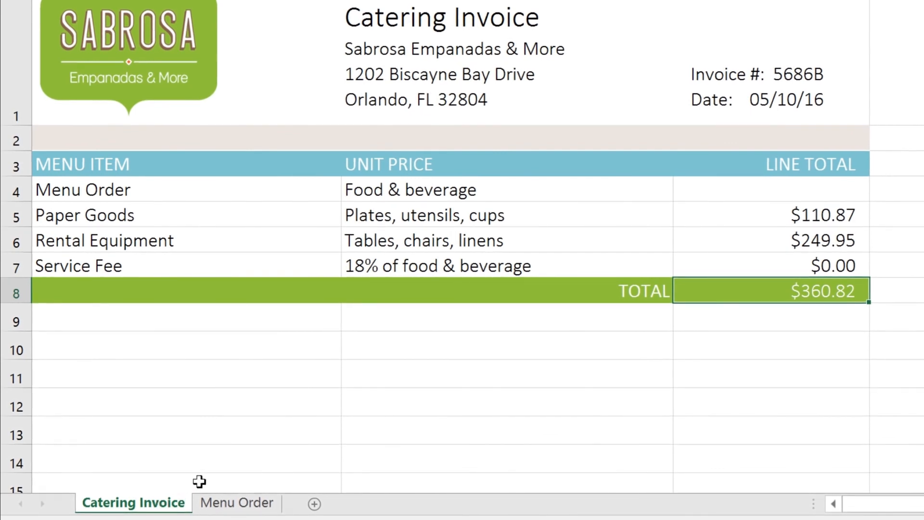
click(697, 191)
text(=)
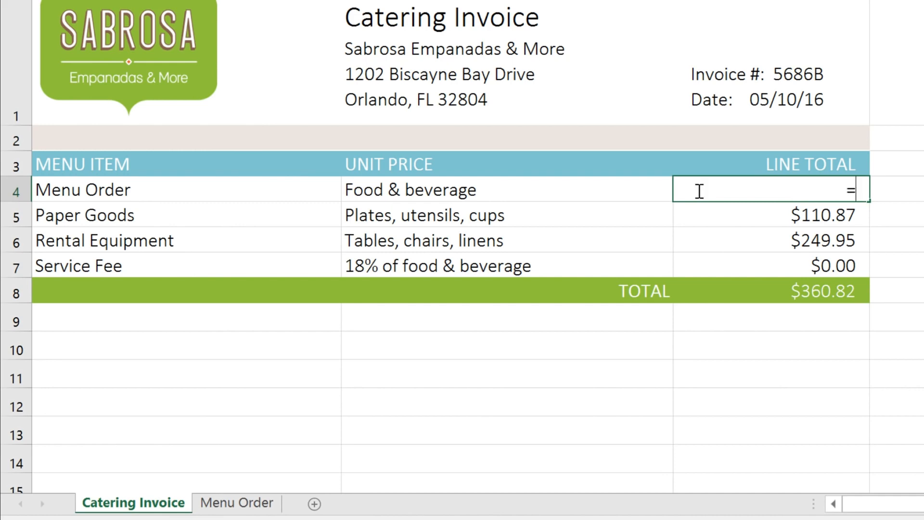
text('M)
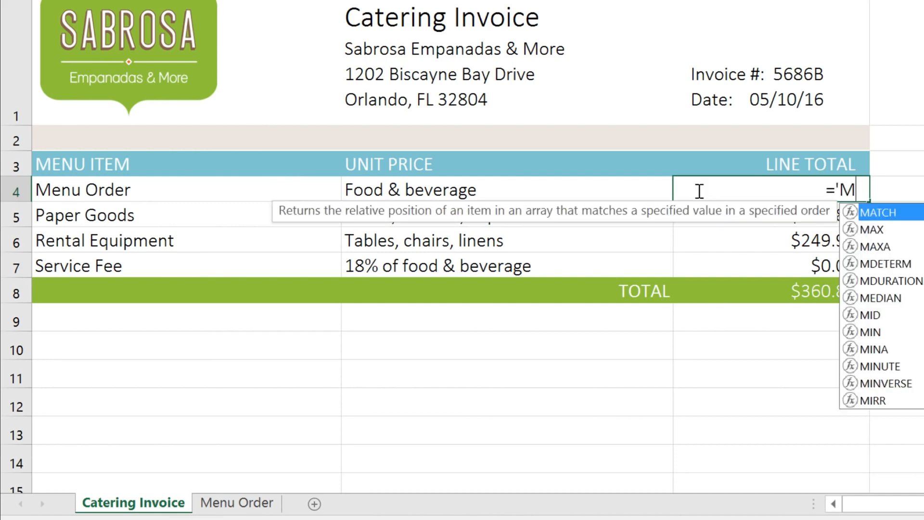
text(enu Orde)
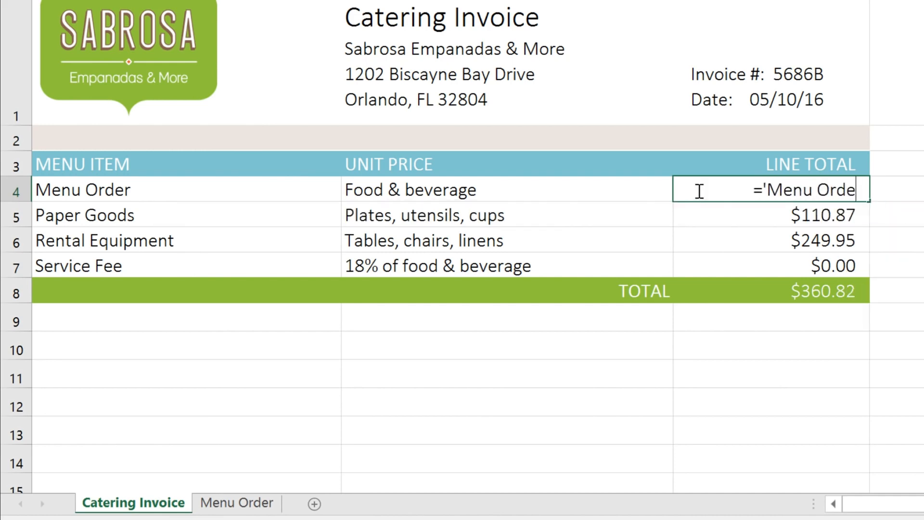
text(r'!)
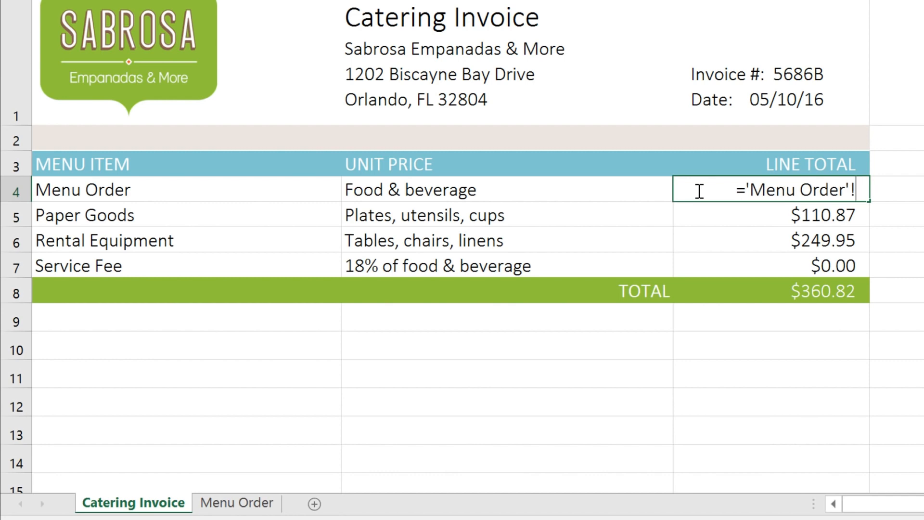
text(E14)
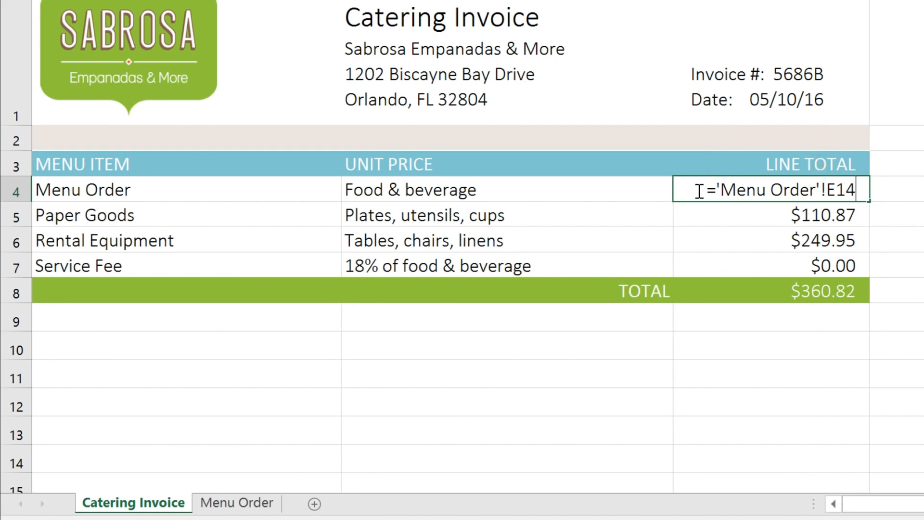
key(Return)
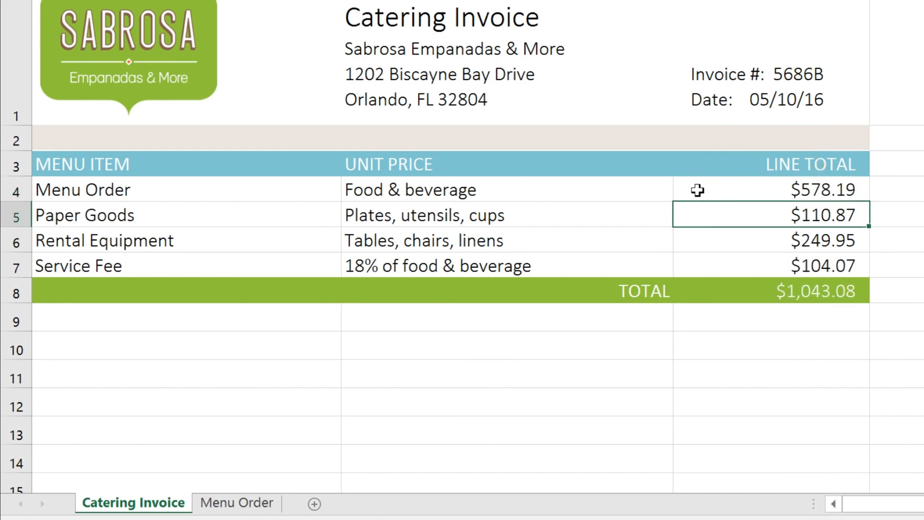